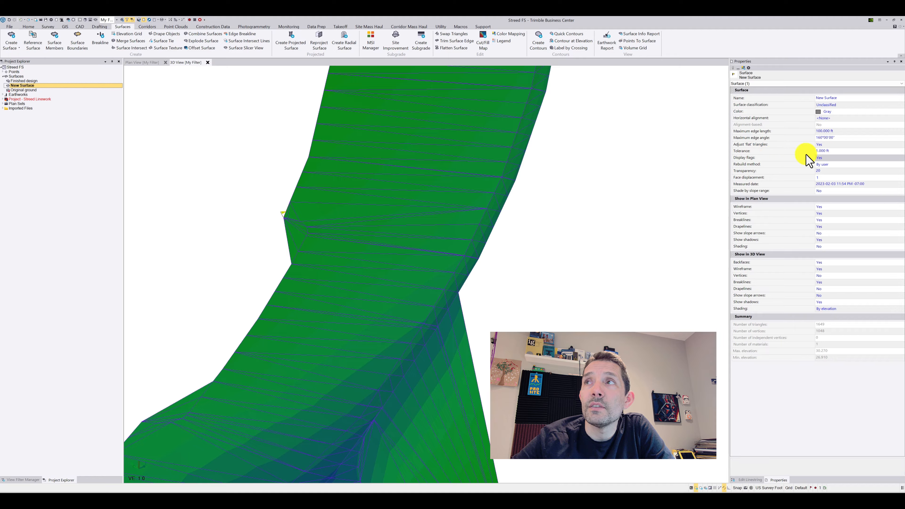
# Turn off the display of warning flags for New Surface.
pyautogui.scroll(5, 283, 214)
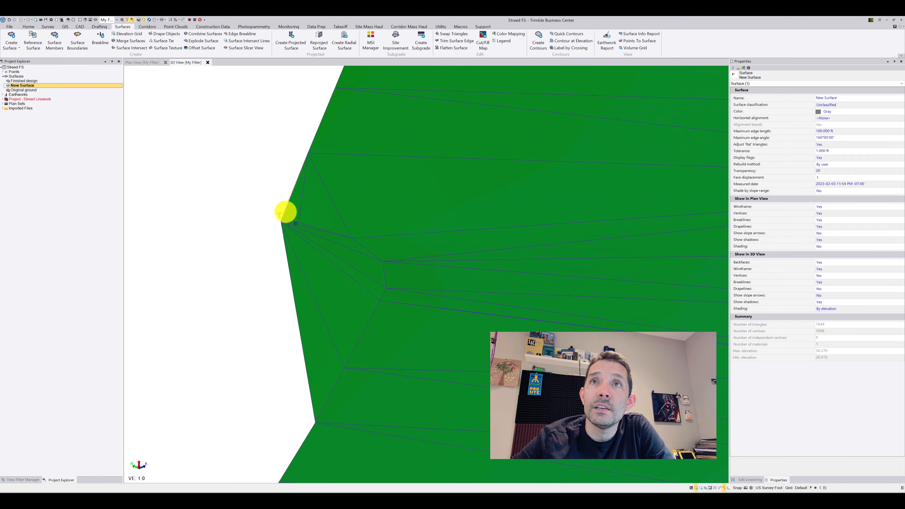
pyautogui.moveTo(281, 217)
pyautogui.mouseDown(button='middle')
pyautogui.moveTo(259, 215)
pyautogui.moveTo(240, 194)
pyautogui.moveTo(282, 223)
pyautogui.mouseUp(button='middle')
pyautogui.click(847, 158)
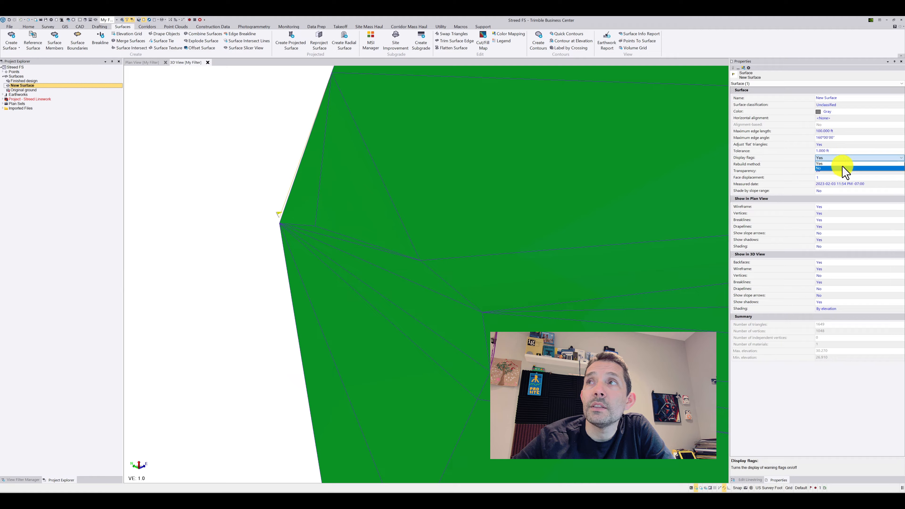
pyautogui.click(838, 167)
pyautogui.scroll(-5, 530, 246)
pyautogui.scroll(-5, 444, 229)
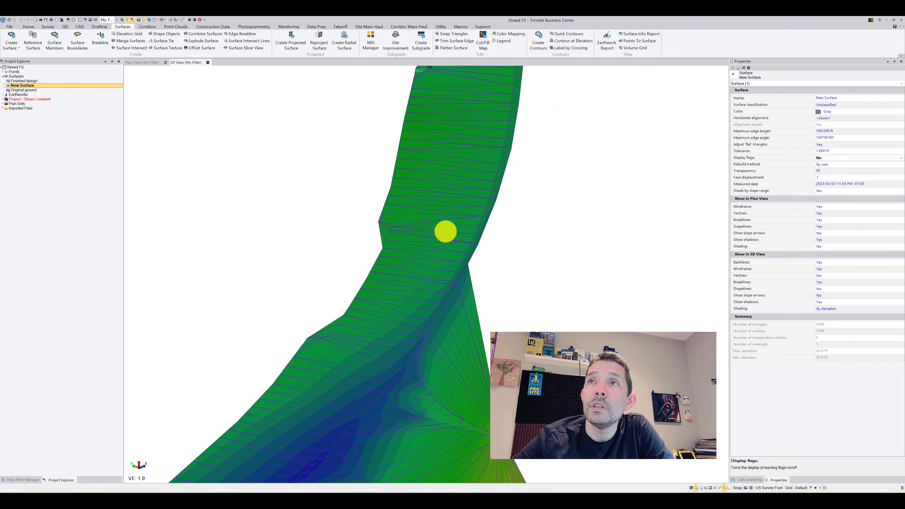
pyautogui.moveTo(542, 236); pyautogui.dragTo(465, 348, button='middle')
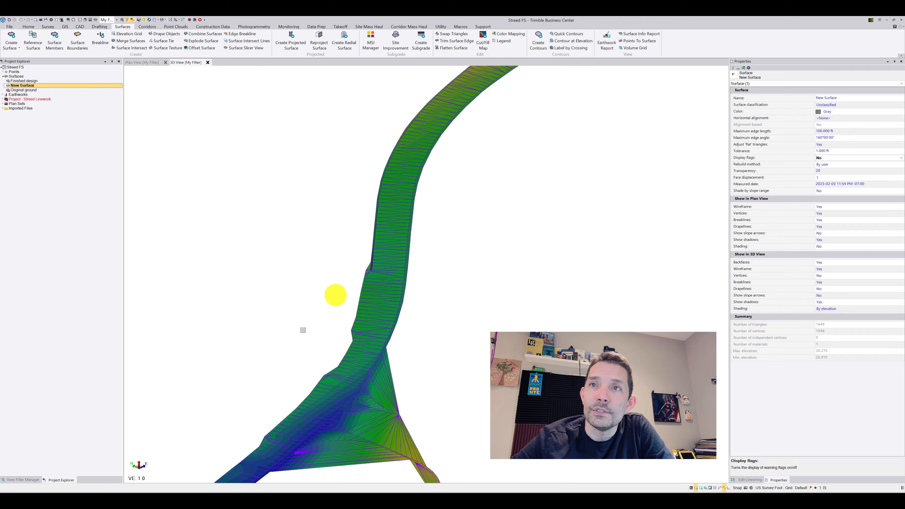
# Set New Surface's Display flags to Yes, switching them to No and back to Yes once more.
pyautogui.click(824, 157)
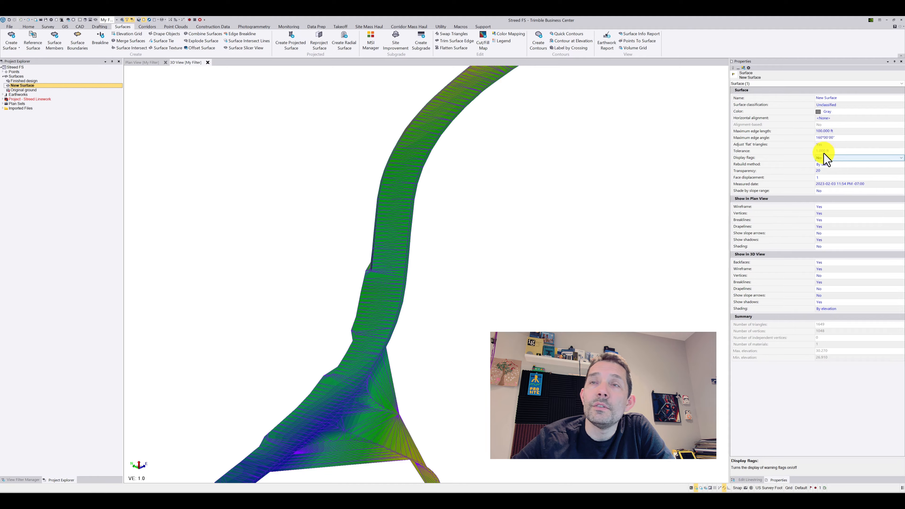
pyautogui.click(824, 159)
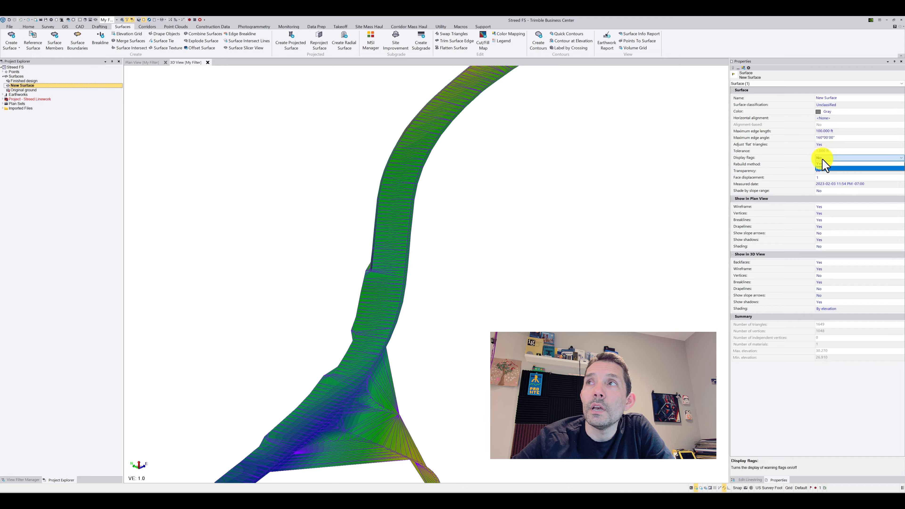
pyautogui.click(824, 168)
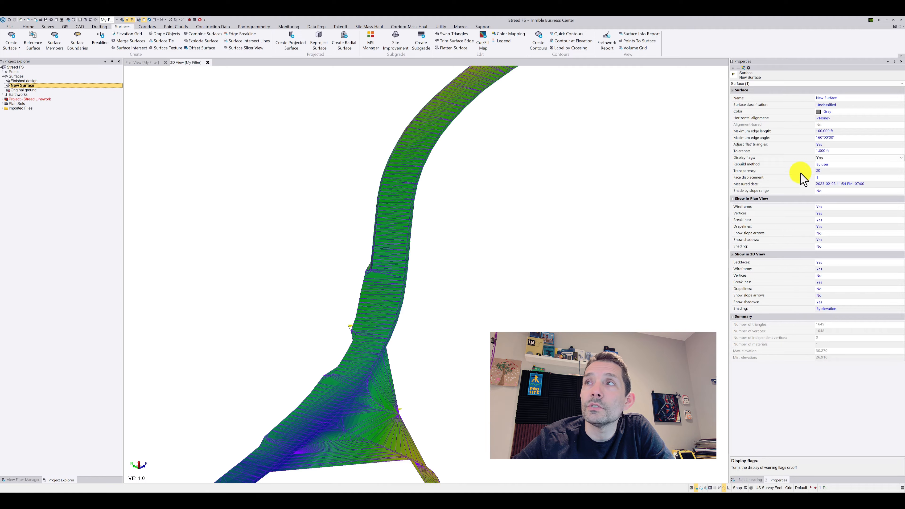
pyautogui.click(823, 157)
pyautogui.click(826, 167)
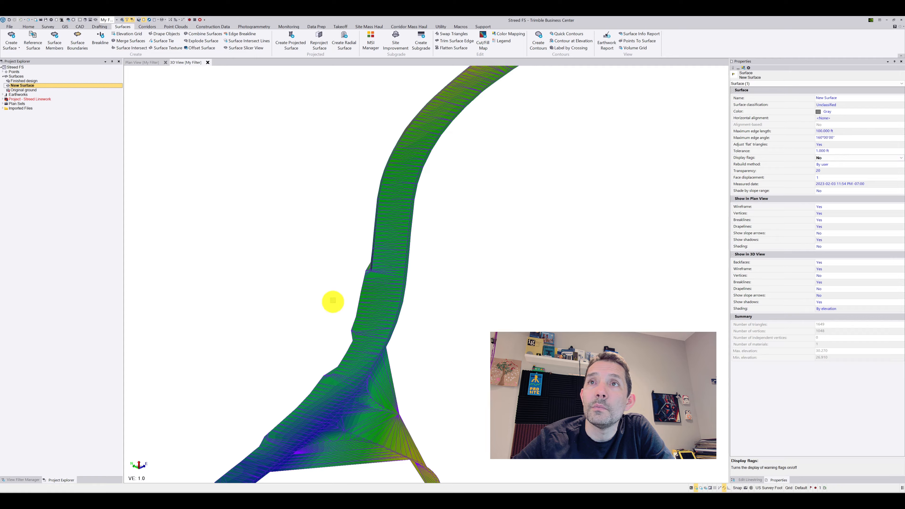
pyautogui.click(821, 158)
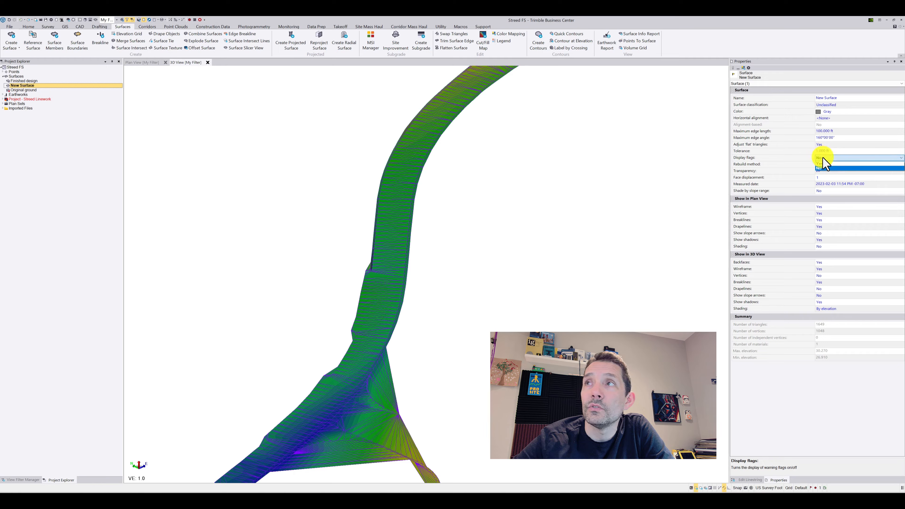
pyautogui.click(825, 163)
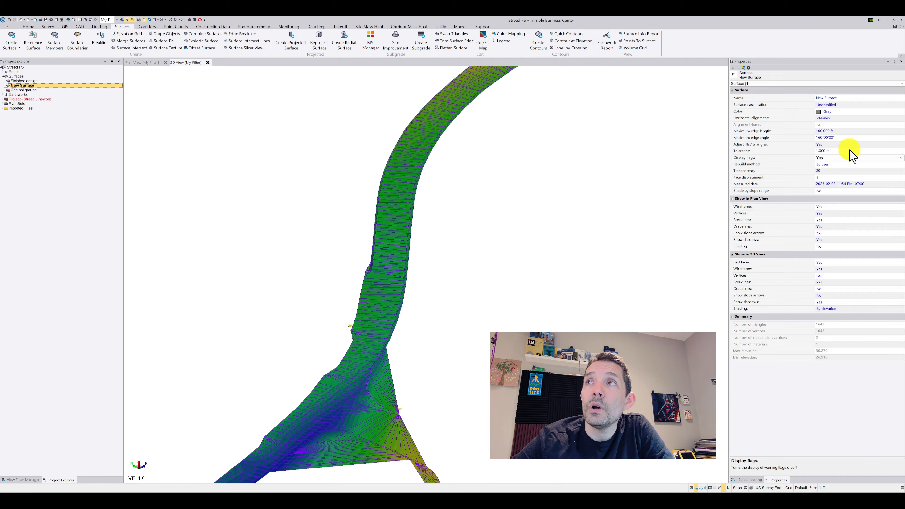
# Set New Surface's rebuild method to Auto and close the empty linestring editor.
pyautogui.click(823, 165)
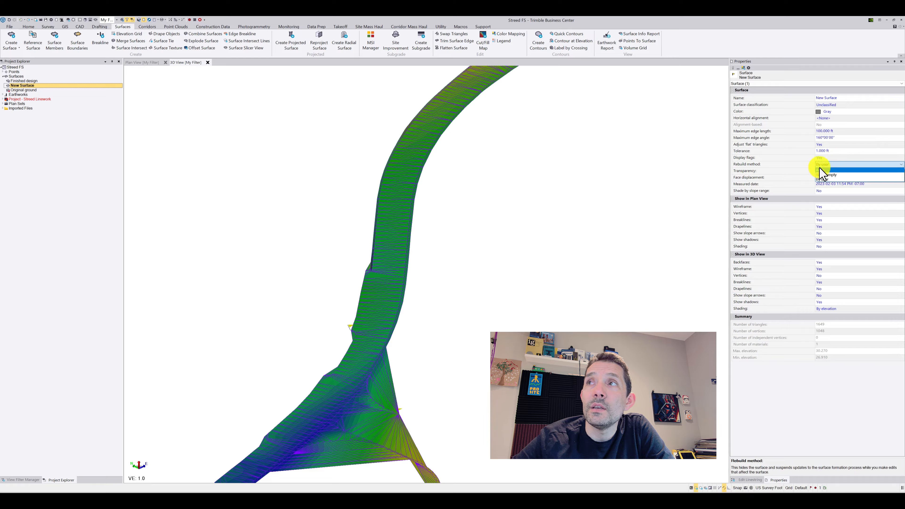
pyautogui.click(819, 170)
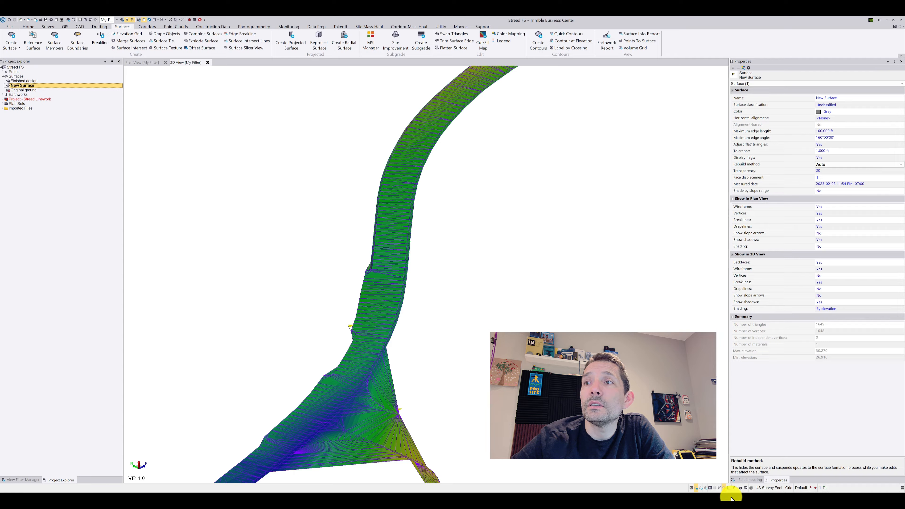
pyautogui.click(750, 480)
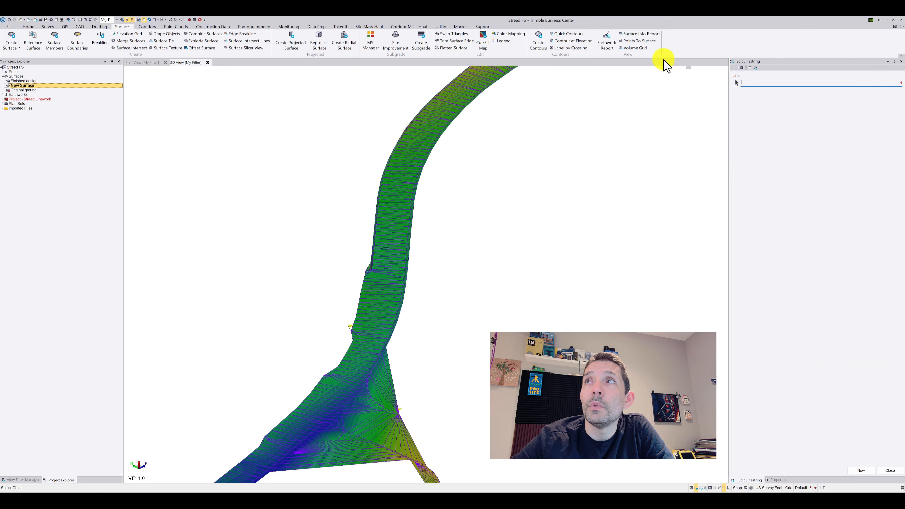
pyautogui.click(890, 471)
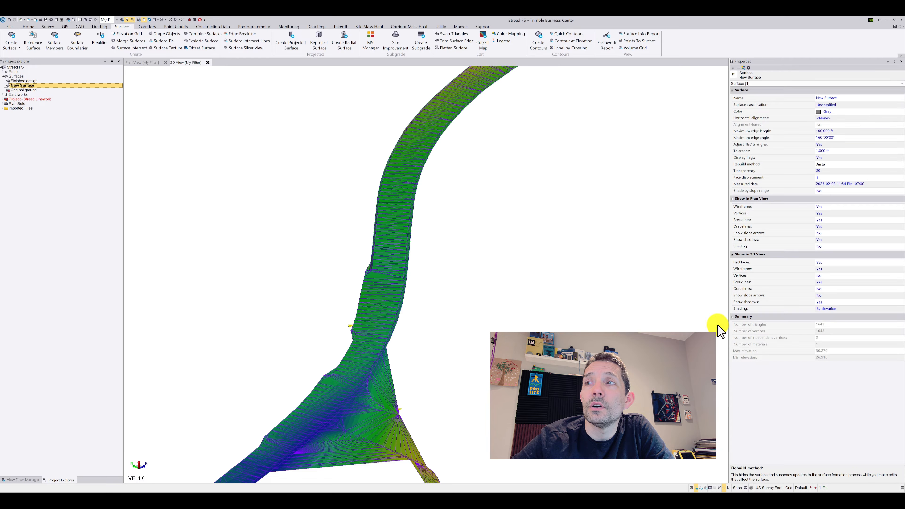
# Draw a soft Sawcut breakline zigzagging through four points across the New Surface strip, and undo it.
pyautogui.click(100, 38)
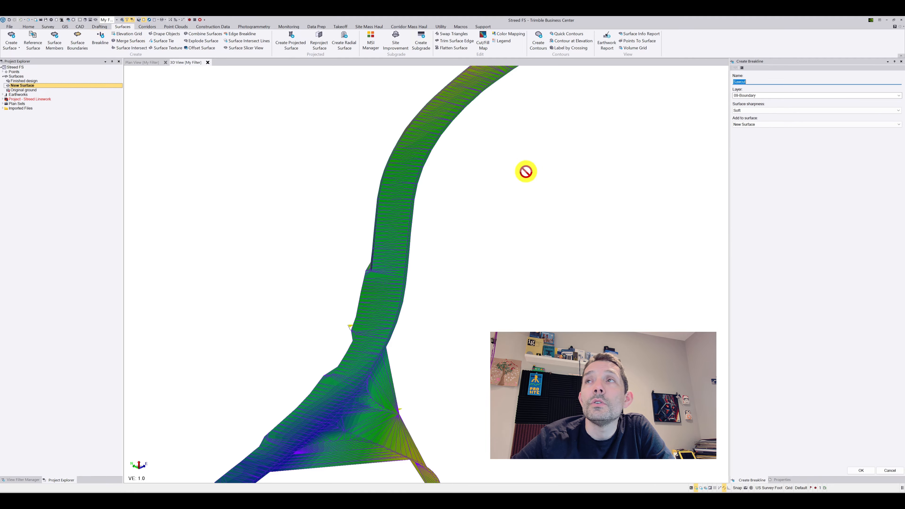
pyautogui.scroll(4, 588, 112)
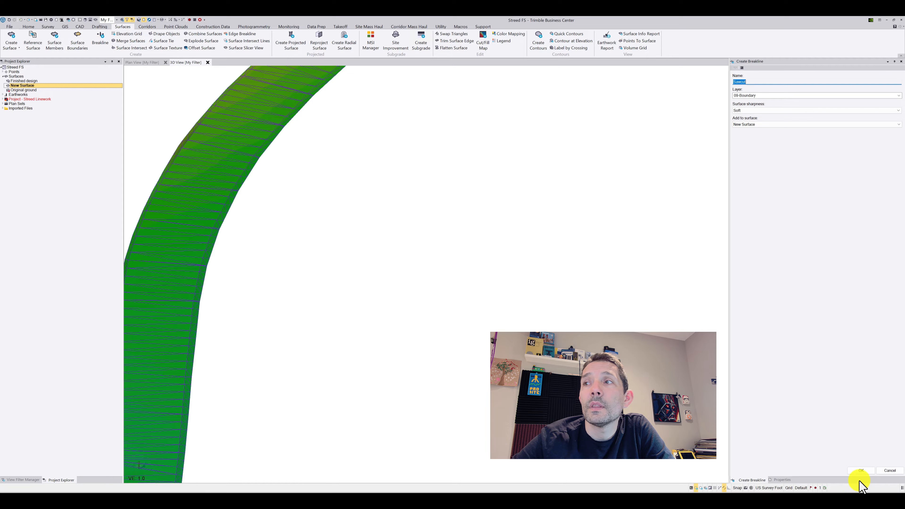
pyautogui.click(861, 471)
pyautogui.moveTo(237, 318); pyautogui.dragTo(439, 301, button='middle')
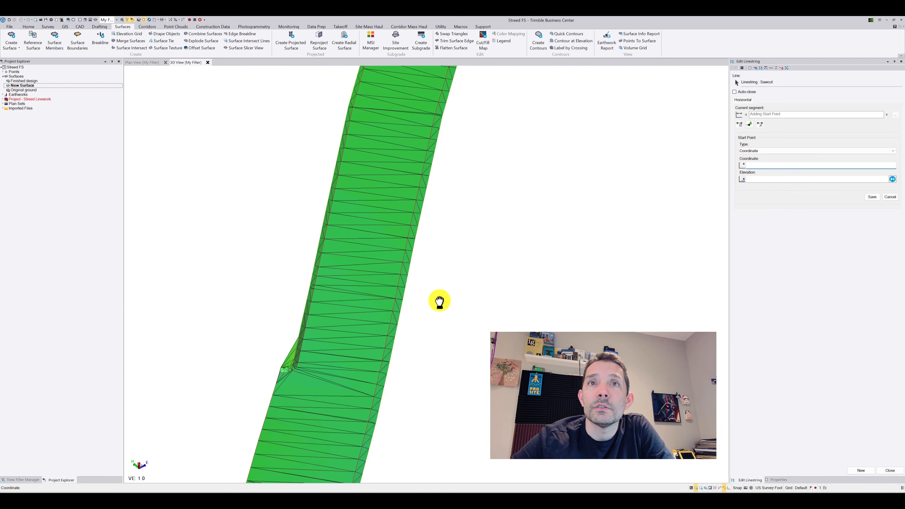
pyautogui.click(310, 315)
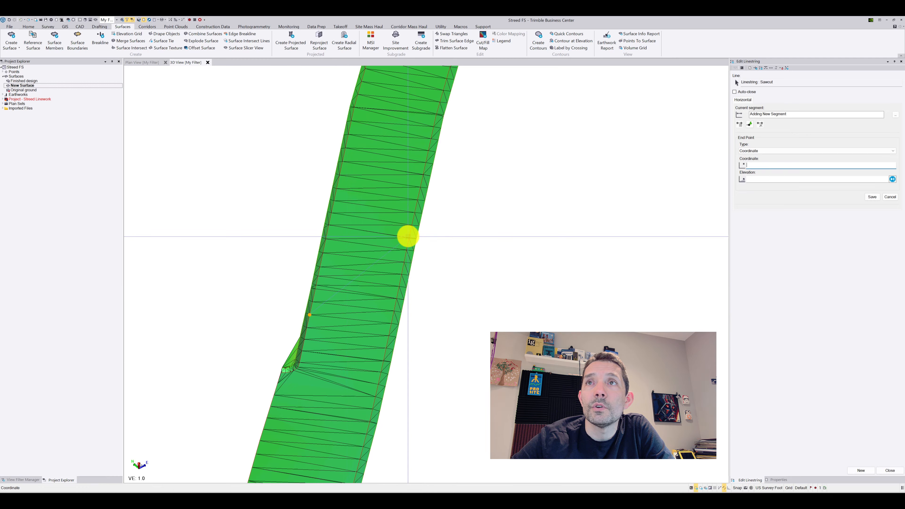
pyautogui.click(410, 237)
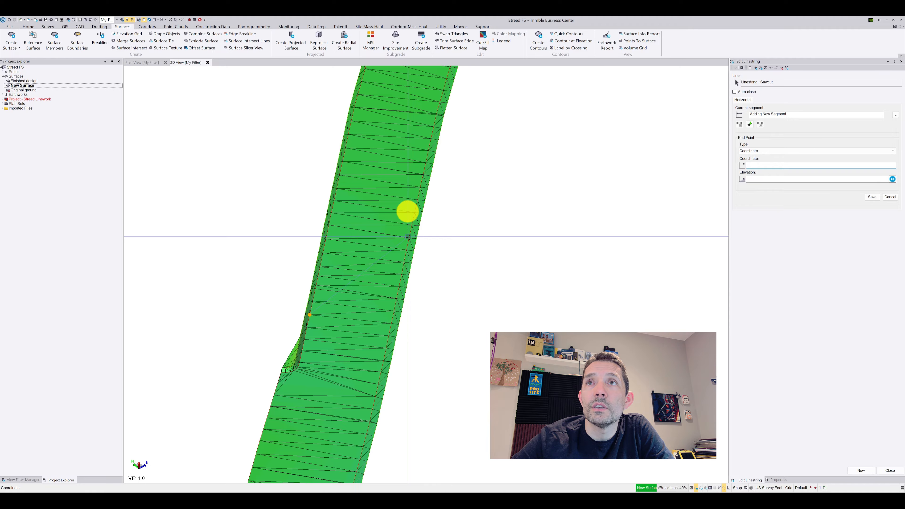
pyautogui.click(349, 135)
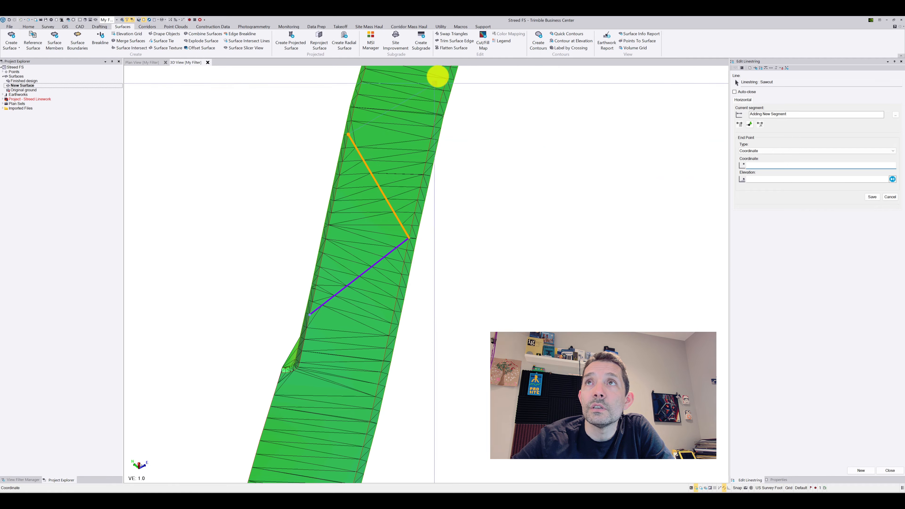
pyautogui.click(446, 76)
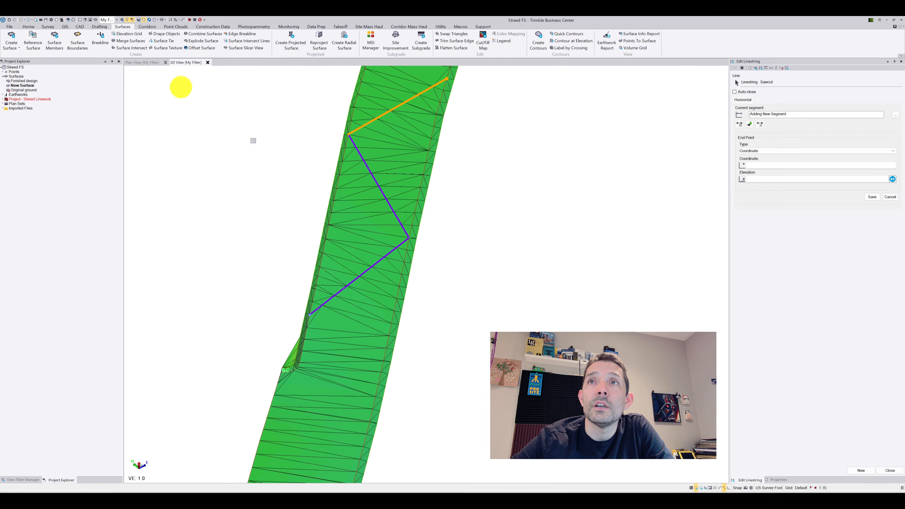
pyautogui.click(200, 20)
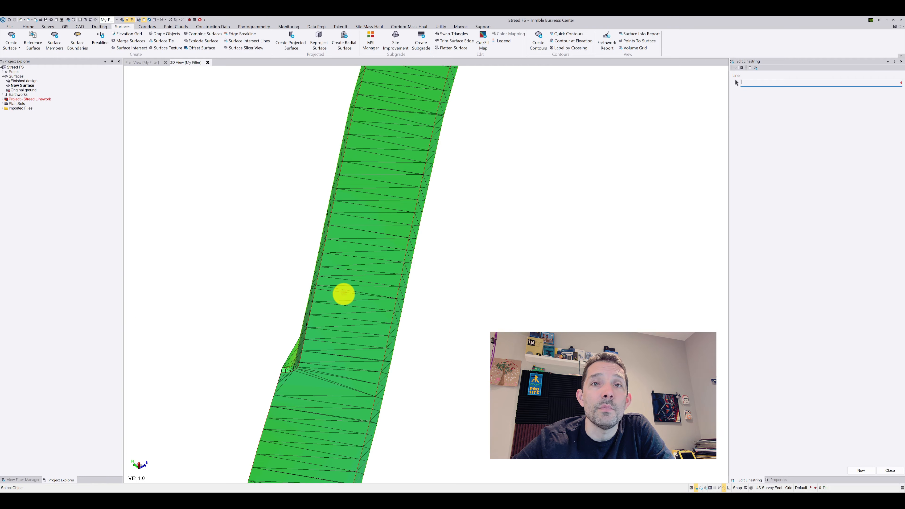
# Select New Surface and set its rebuild method to By user.
pyautogui.click(780, 480)
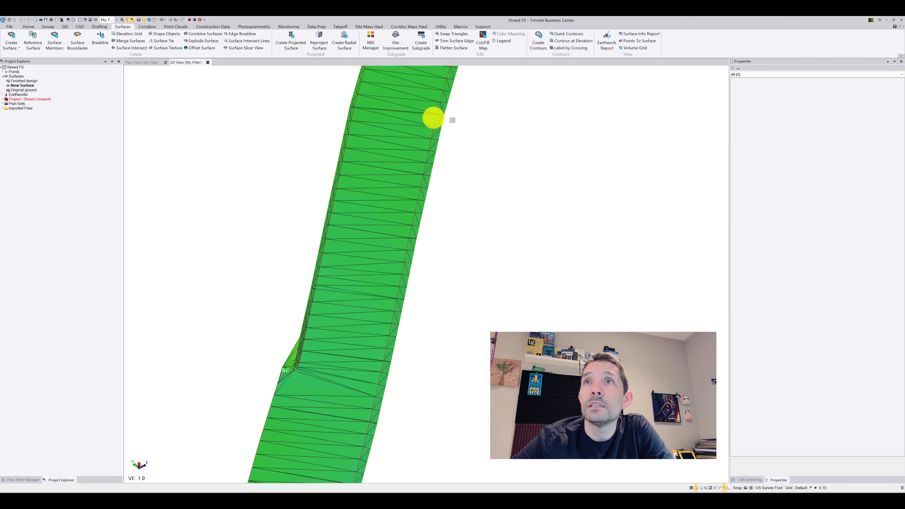
pyautogui.click(418, 120)
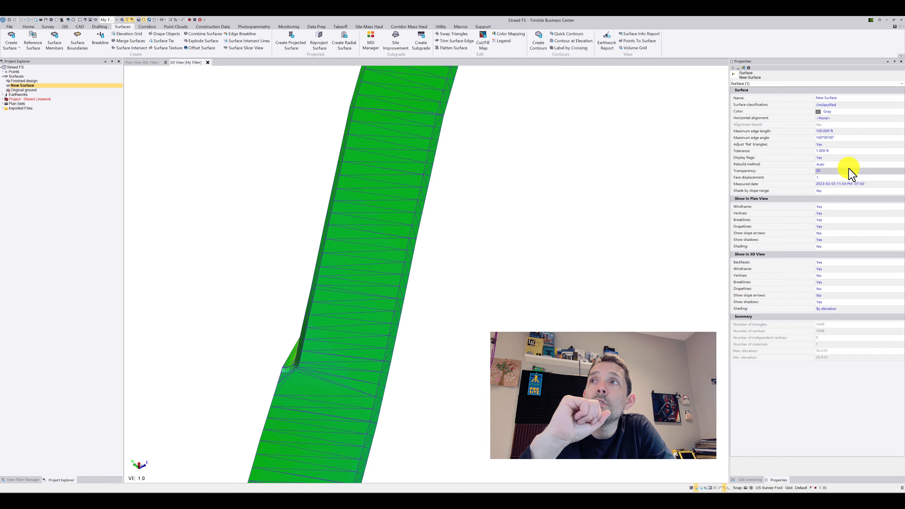
pyautogui.click(833, 165)
pyautogui.click(826, 180)
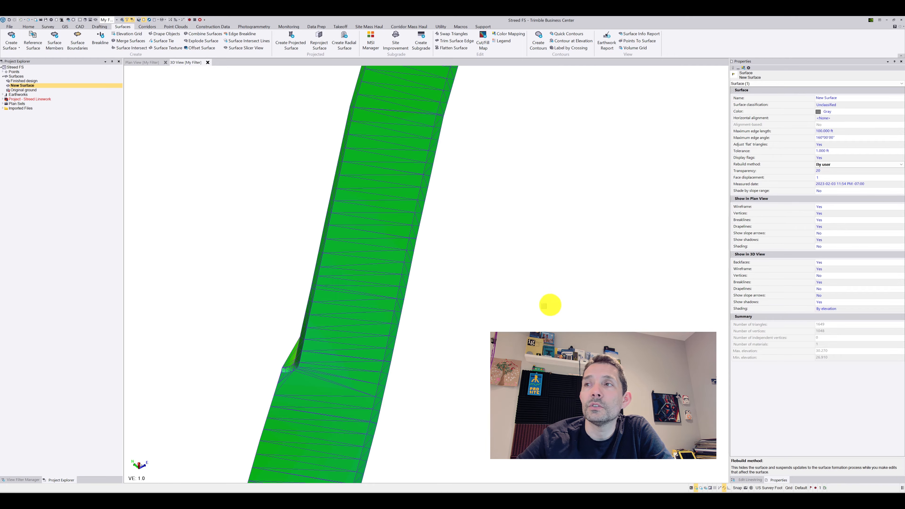
pyautogui.click(540, 271)
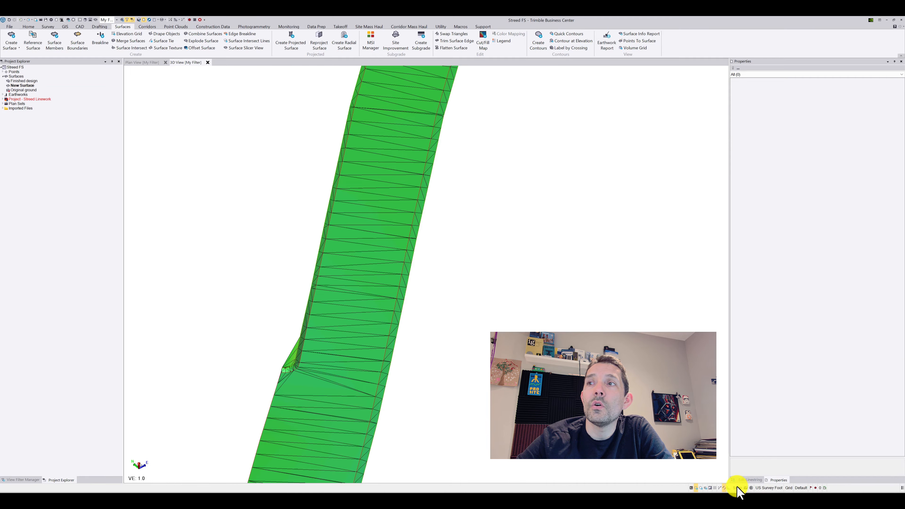
pyautogui.click(746, 480)
pyautogui.click(779, 479)
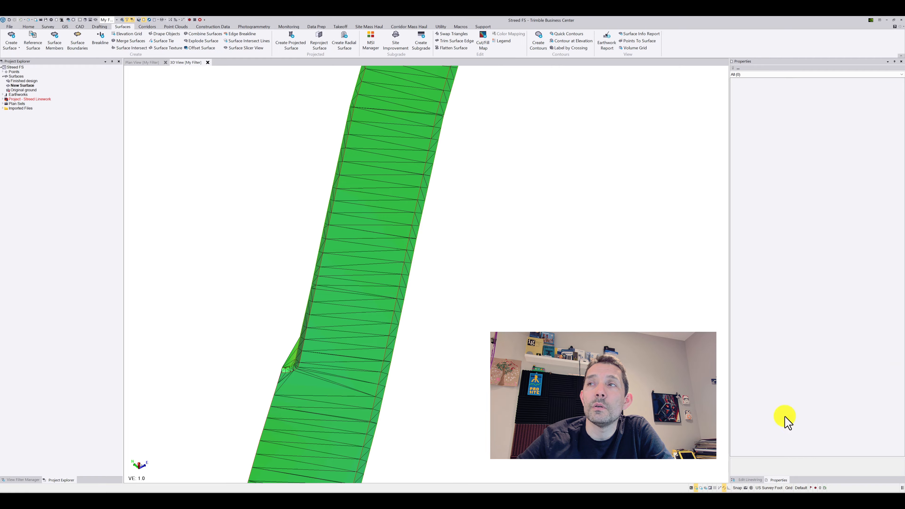
pyautogui.click(397, 249)
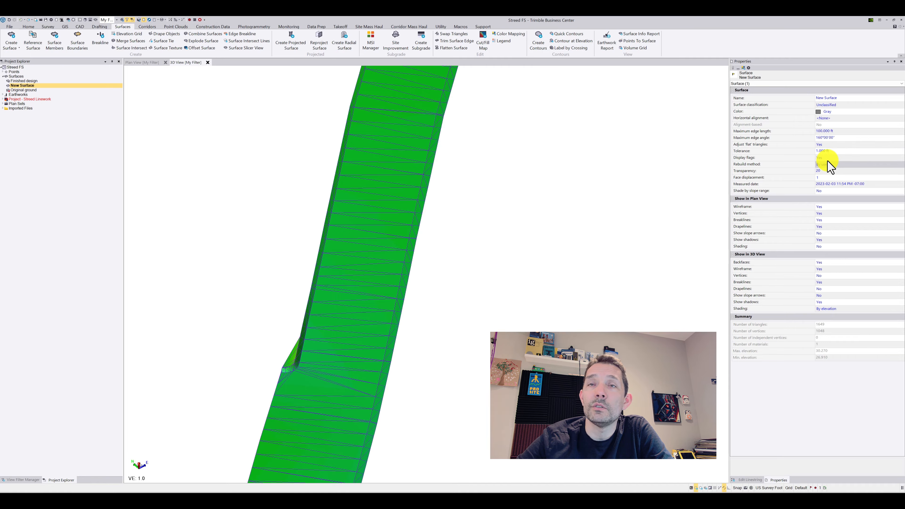
pyautogui.click(749, 481)
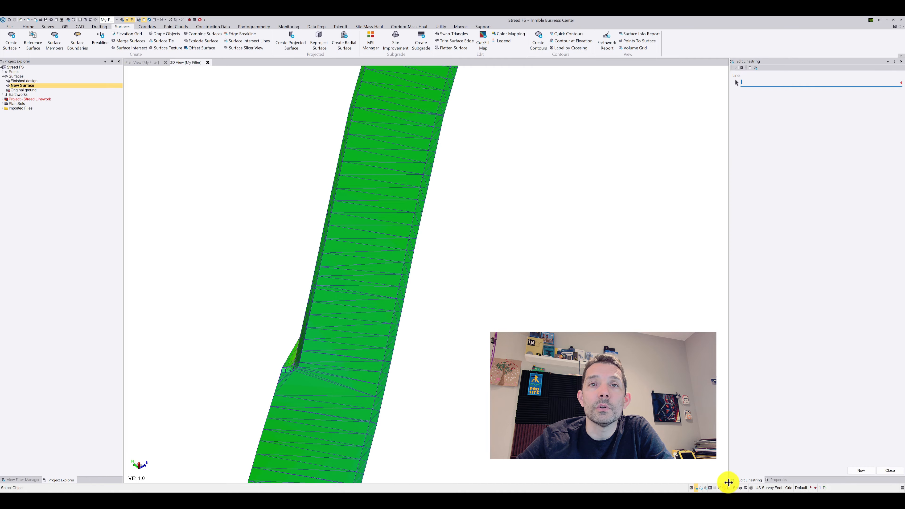
# Create a soft Sawcut breakline on layer 09-Boundary, added to New Surface, zigzagging through five points along the strip from its notch.
pyautogui.click(100, 39)
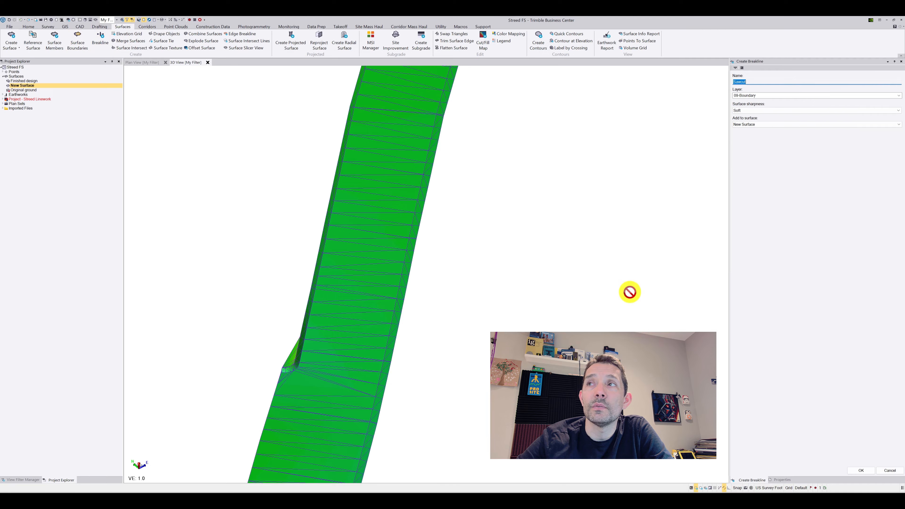
pyautogui.click(861, 470)
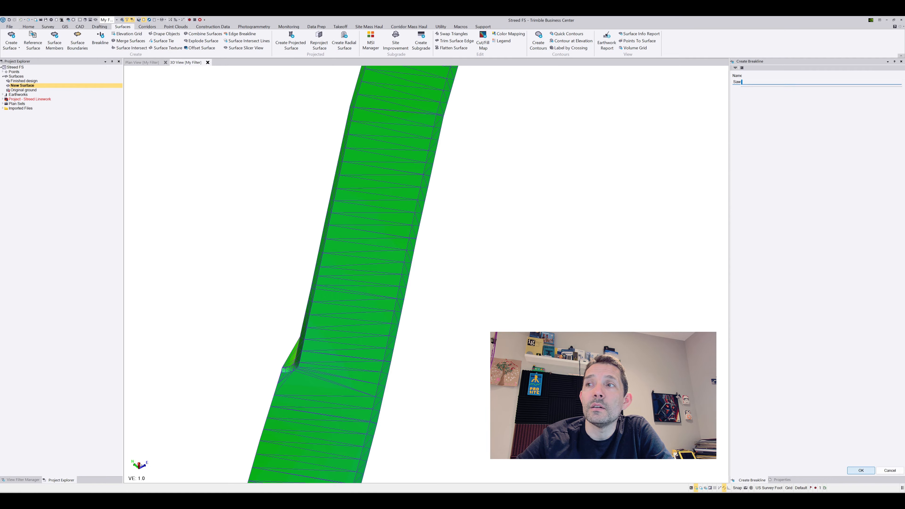
pyautogui.click(297, 368)
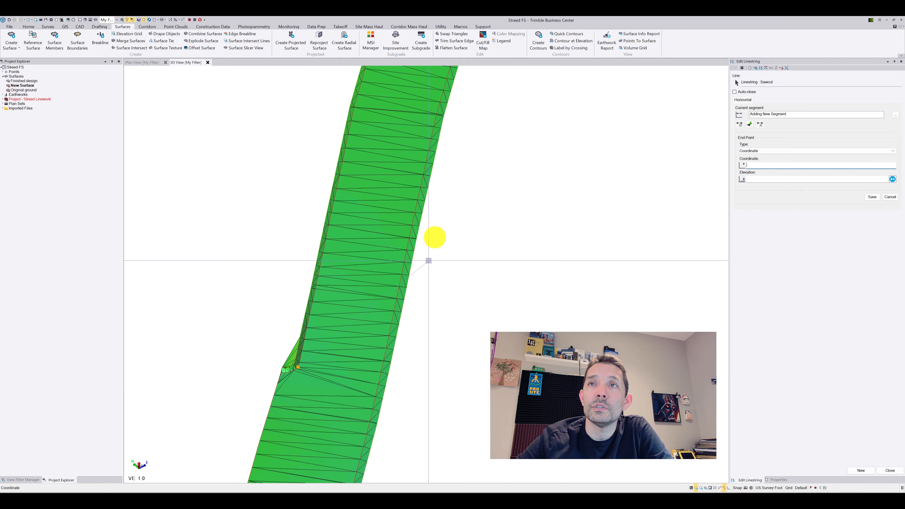
pyautogui.click(408, 238)
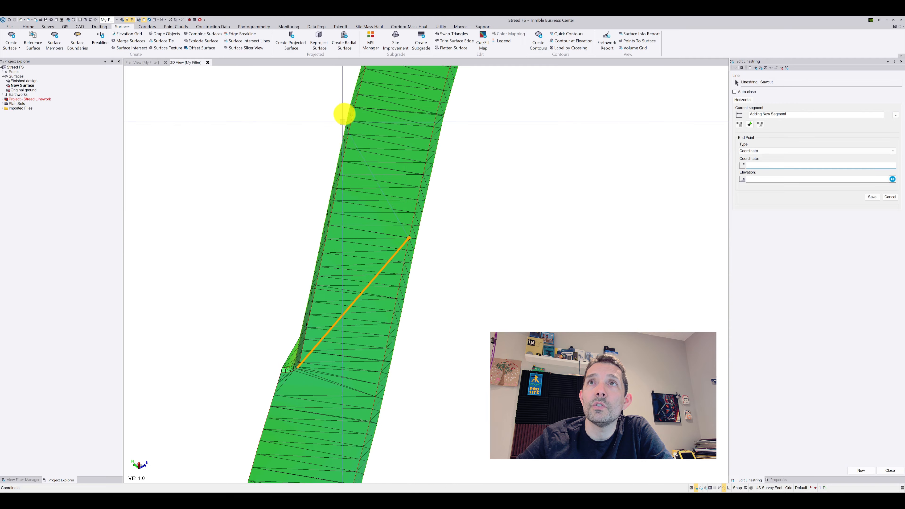
pyautogui.click(355, 107)
pyautogui.moveTo(517, 117); pyautogui.dragTo(506, 161, button='right')
pyautogui.moveTo(482, 239); pyautogui.dragTo(449, 187, button='middle')
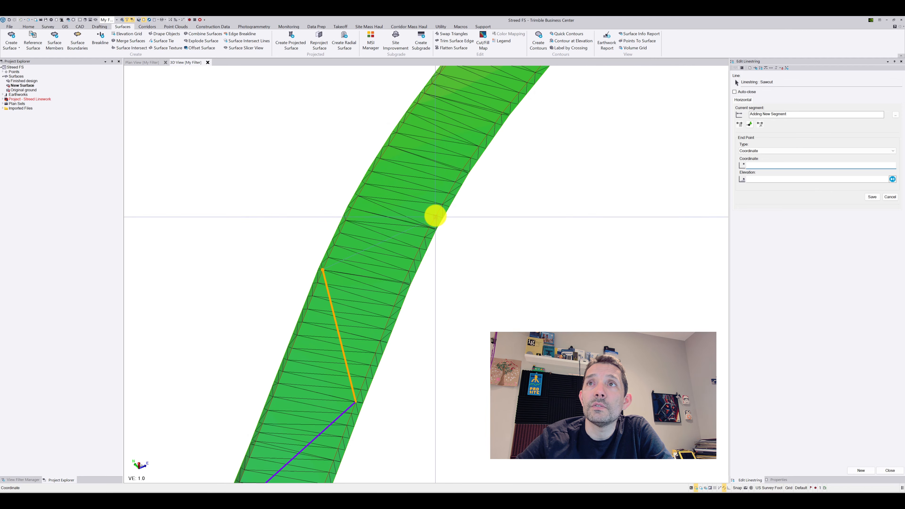
pyautogui.click(435, 215)
pyautogui.click(440, 73)
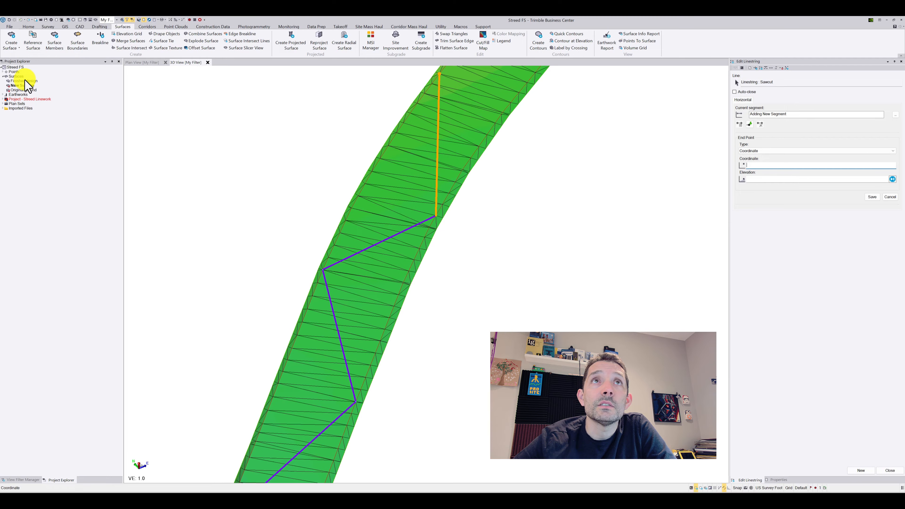
# Rebuild New Surface to include the zigzag breakline and close the linestring editor.
pyautogui.rightClick(26, 86)
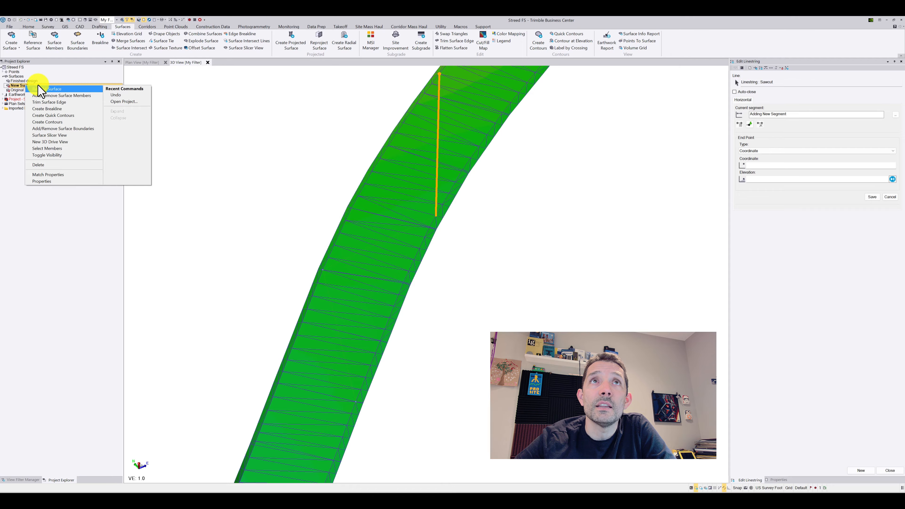
pyautogui.click(41, 89)
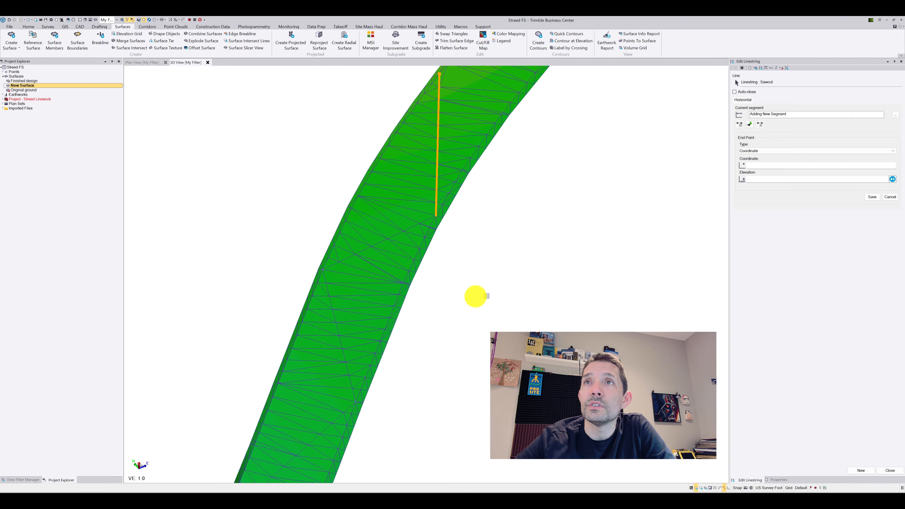
pyautogui.scroll(-3, 475, 297)
pyautogui.click(491, 291)
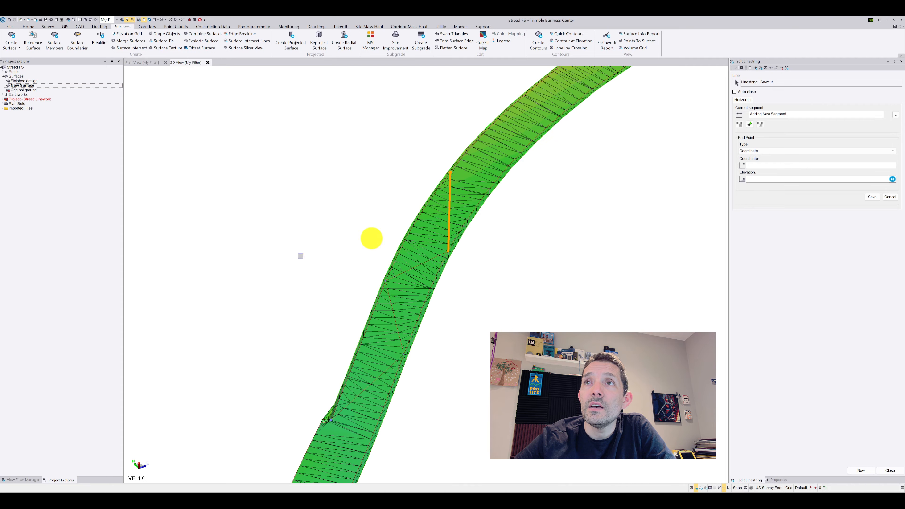
pyautogui.click(901, 61)
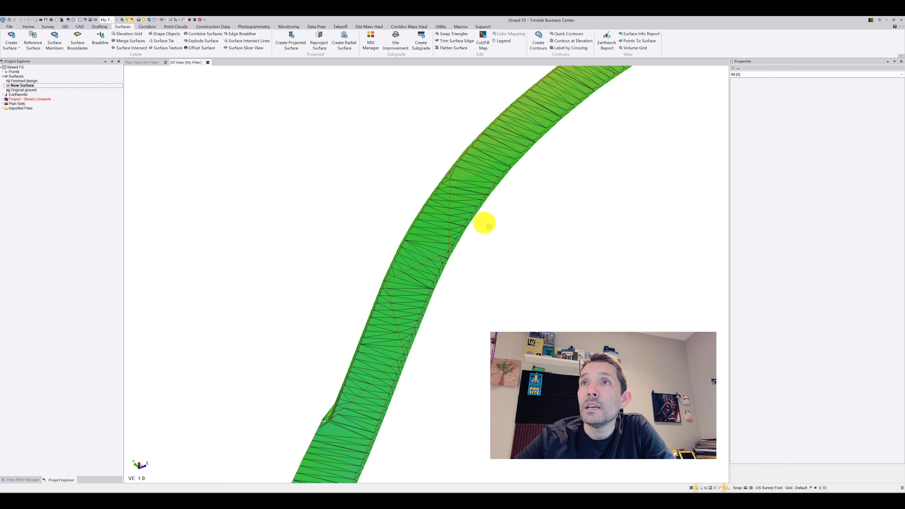
# Remove the five-point zigzag breakline from the strip and rebuild New Surface without it.
pyautogui.scroll(3, 405, 303)
pyautogui.scroll(-3, 405, 303)
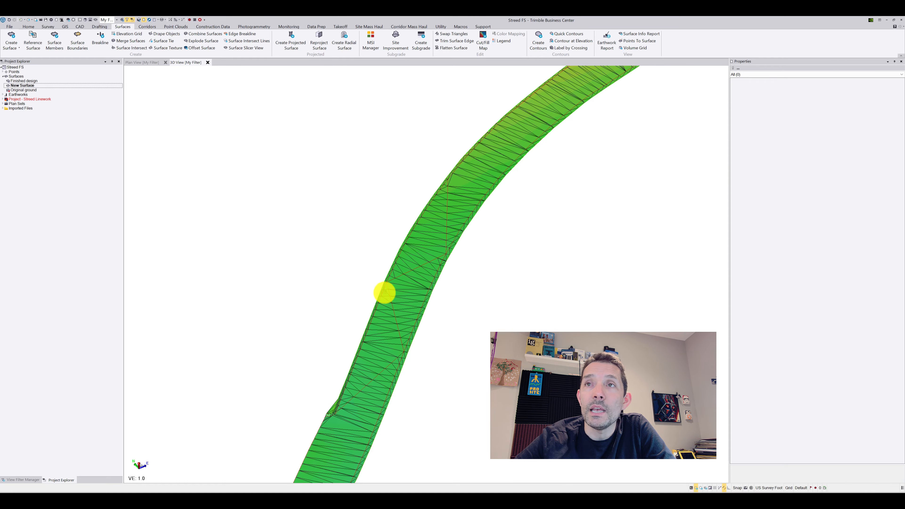
pyautogui.click(402, 318)
pyautogui.click(336, 170)
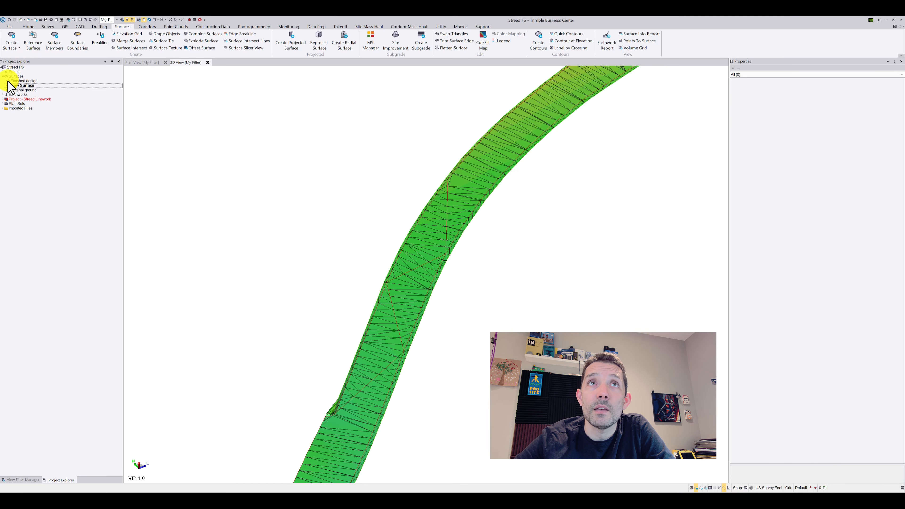
pyautogui.rightClick(18, 86)
pyautogui.click(25, 88)
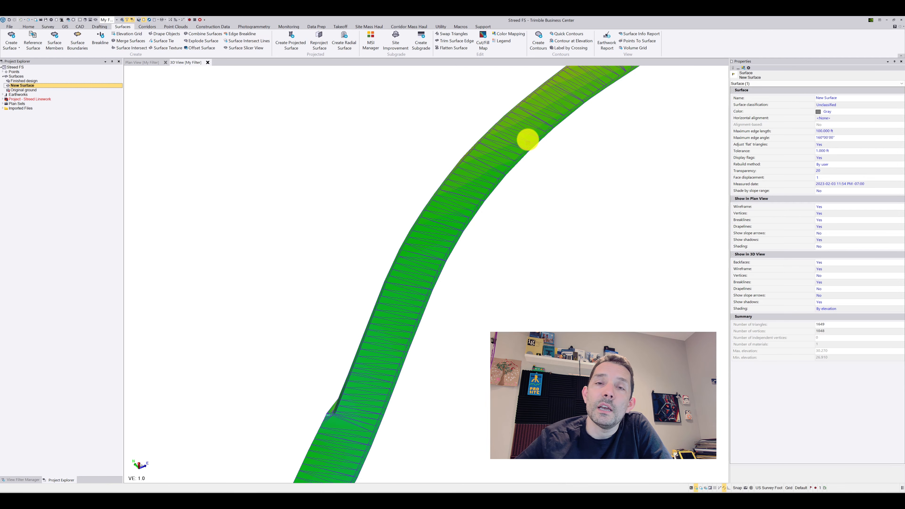
# Set New Surface's rebuild method to Show empty.
pyautogui.moveTo(527, 140)
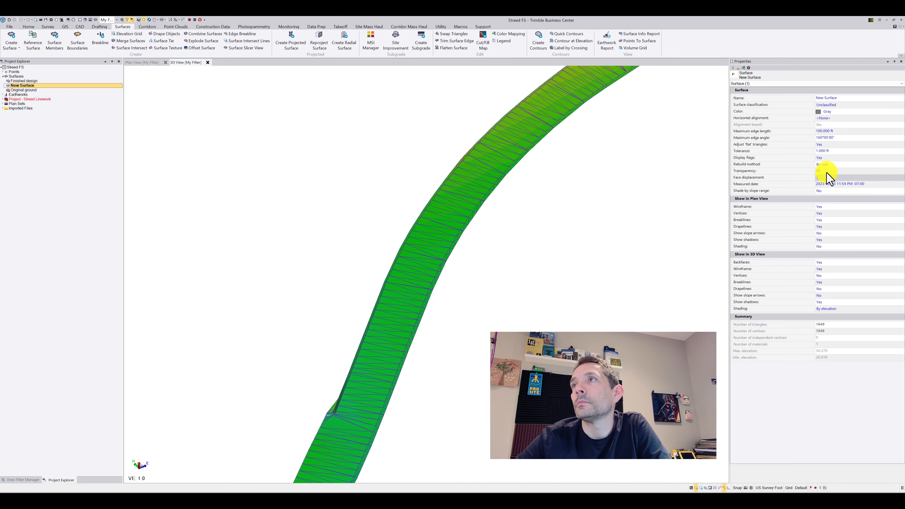
pyautogui.click(836, 165)
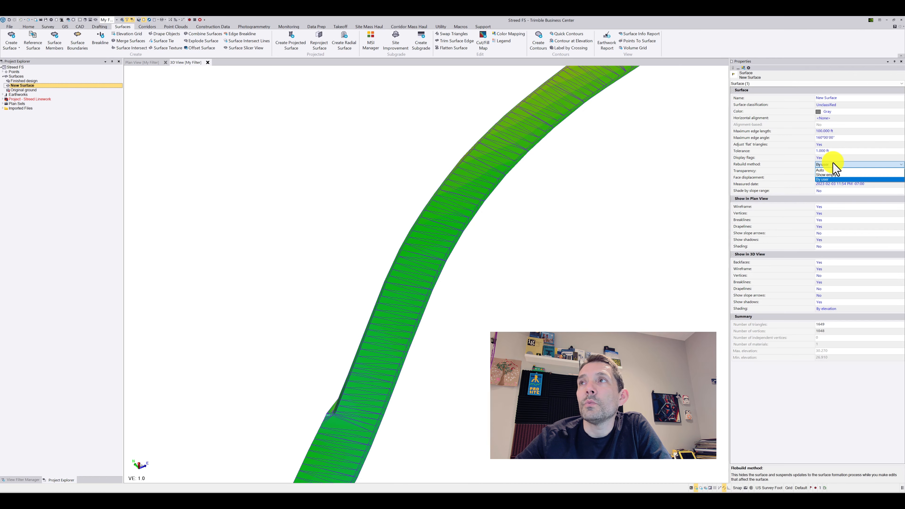
pyautogui.click(828, 175)
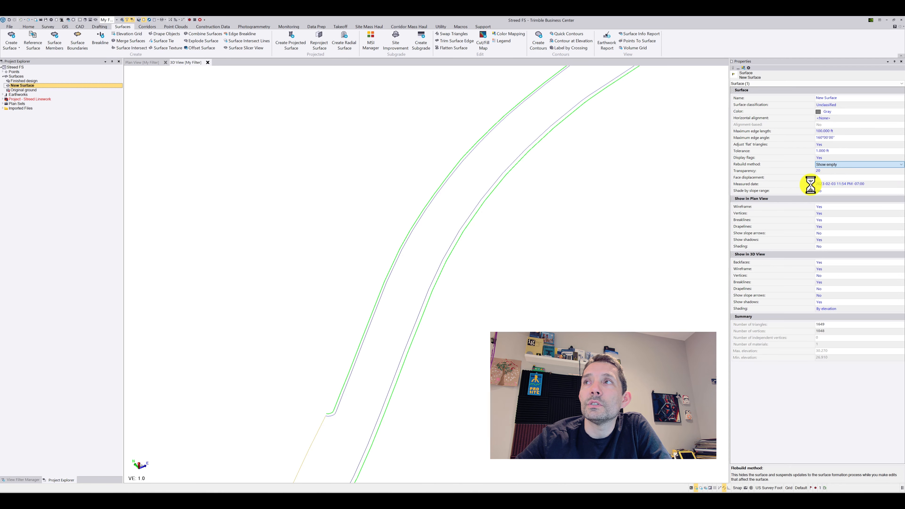
pyautogui.scroll(-2, 529, 228)
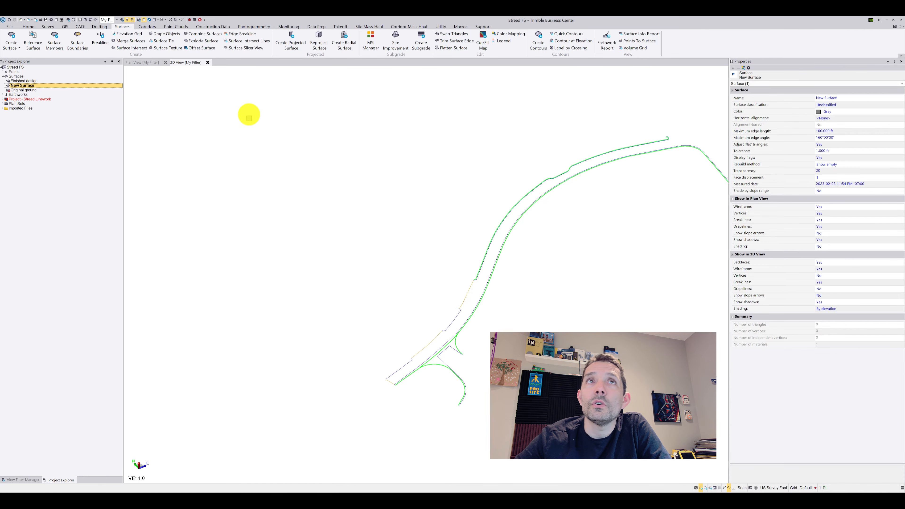
# Set New Surface's rebuild method back to By user and rebuild the surface.
pyautogui.click(833, 165)
pyautogui.click(828, 180)
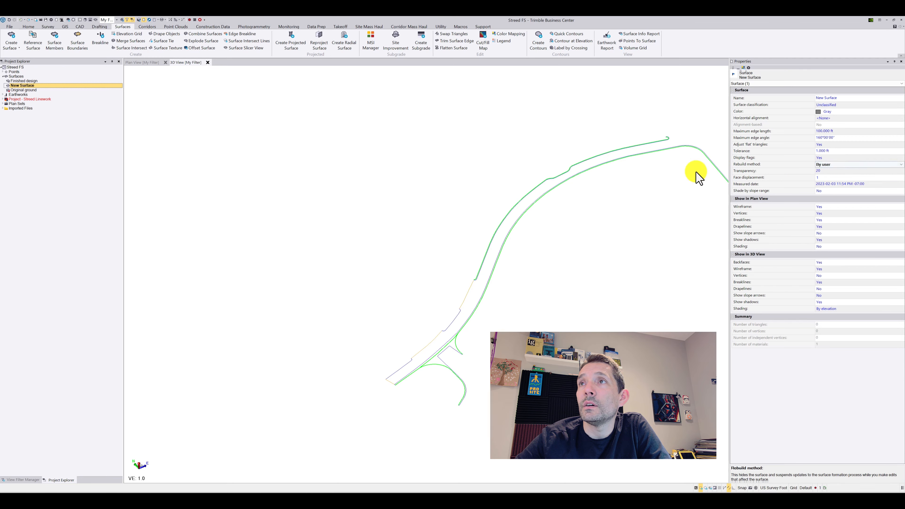
pyautogui.scroll(3, 605, 208)
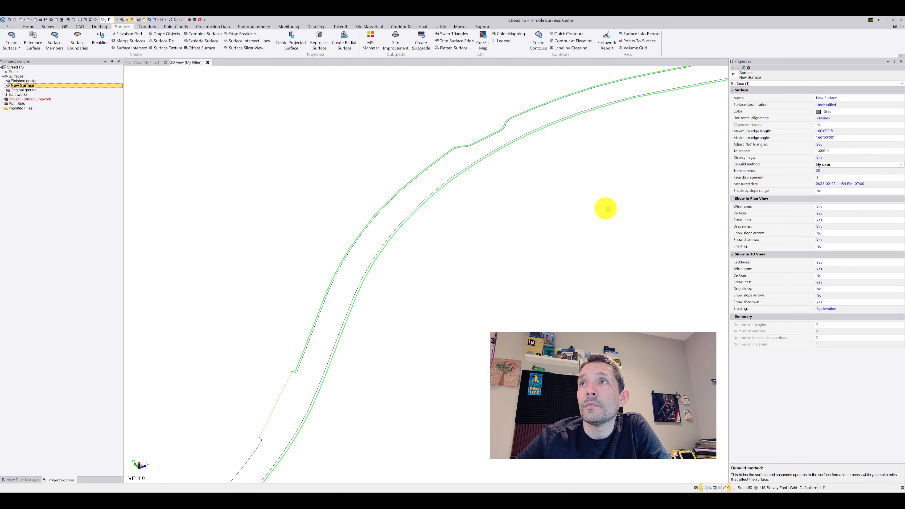
pyautogui.scroll(-2, 575, 212)
pyautogui.scroll(-2, 246, 135)
pyautogui.scroll(3, 362, 236)
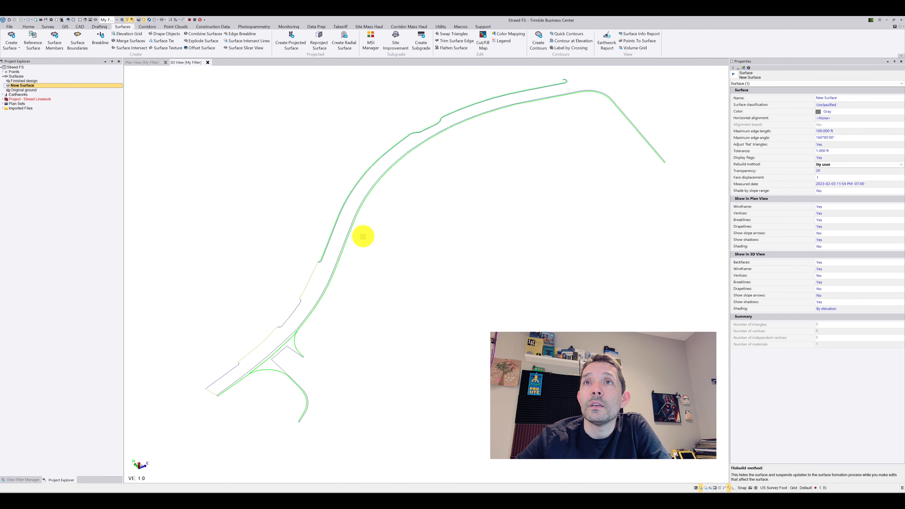
pyautogui.rightClick(32, 85)
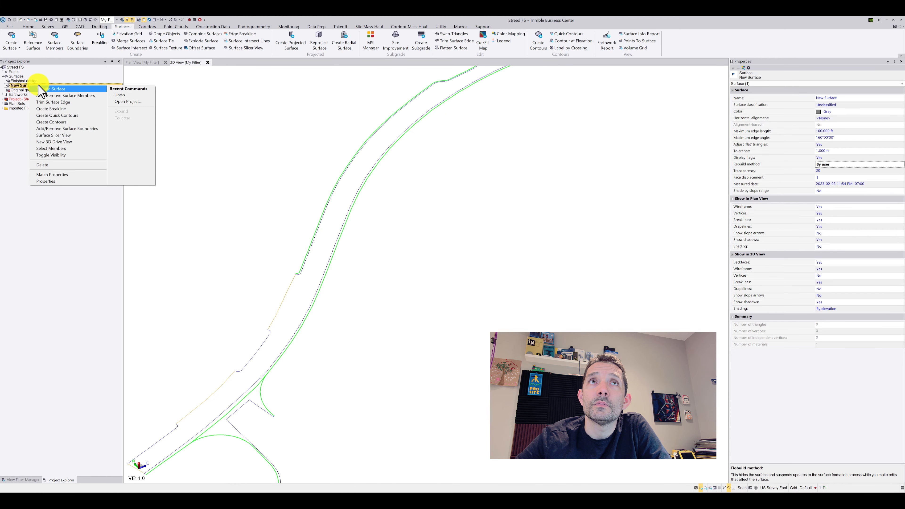
pyautogui.click(53, 90)
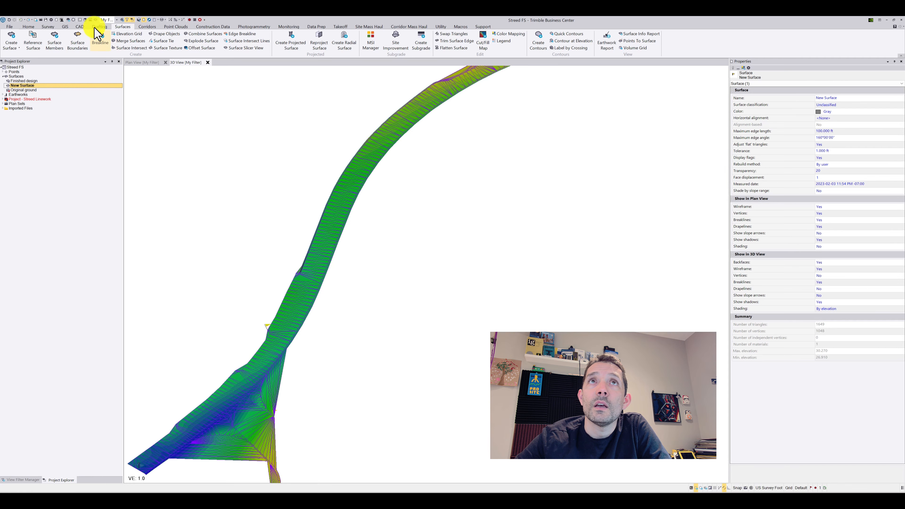
# Create a soft Sawcut breakline on layer 09-Boundary, added to New Surface, zigzagging through three points across the strip just above its notch.
pyautogui.click(98, 36)
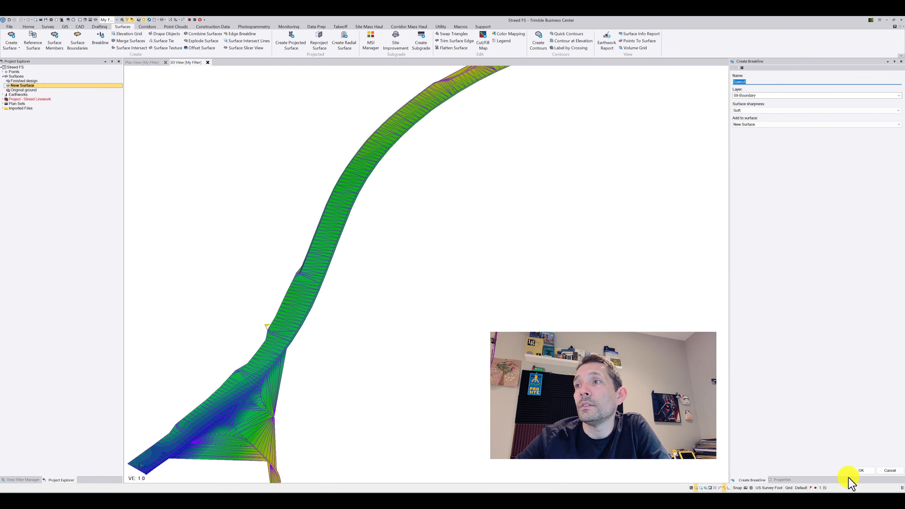
pyautogui.click(861, 470)
pyautogui.scroll(4, 314, 250)
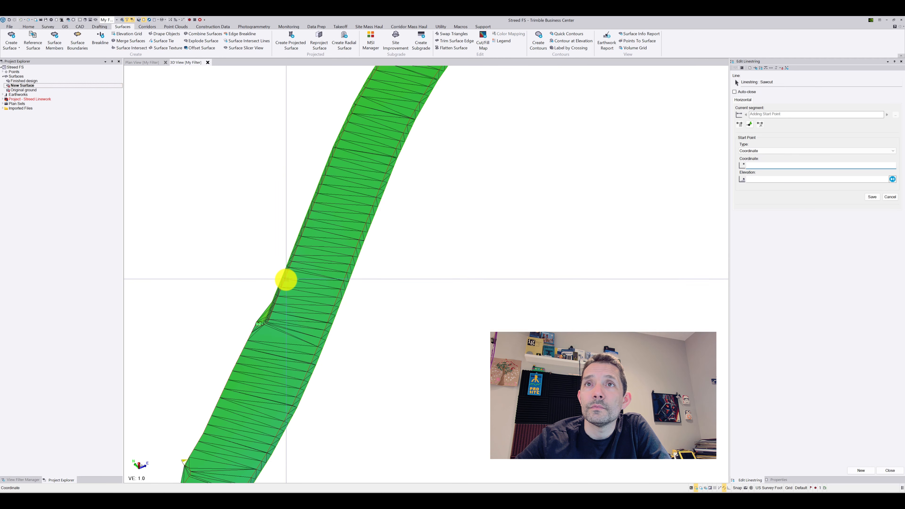
pyautogui.click(285, 278)
pyautogui.click(372, 206)
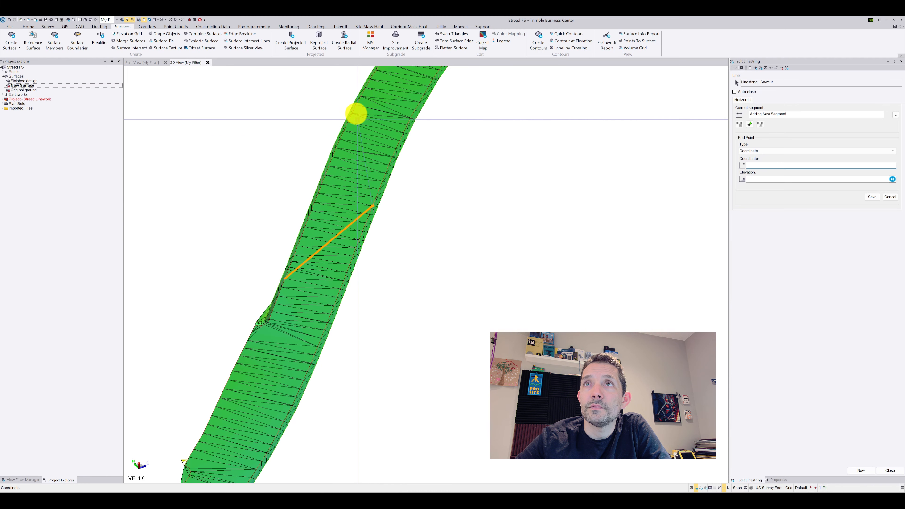
pyautogui.click(352, 113)
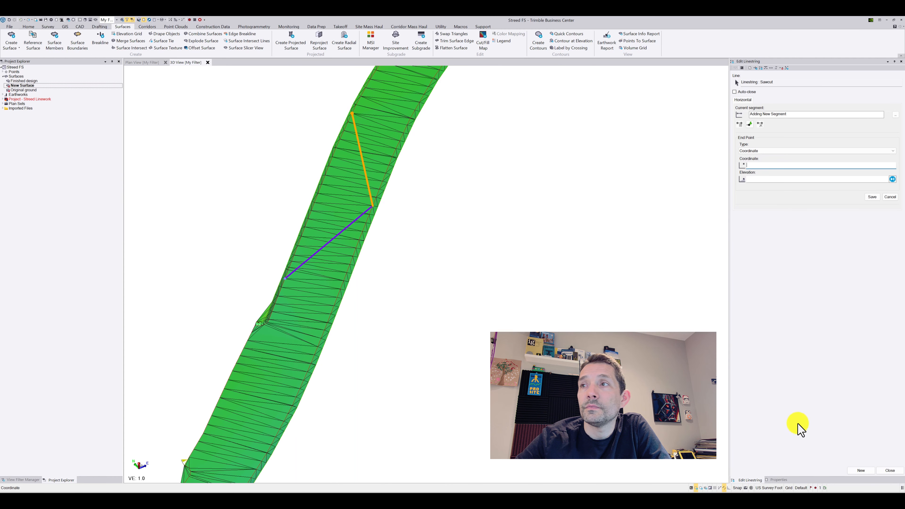
pyautogui.click(890, 472)
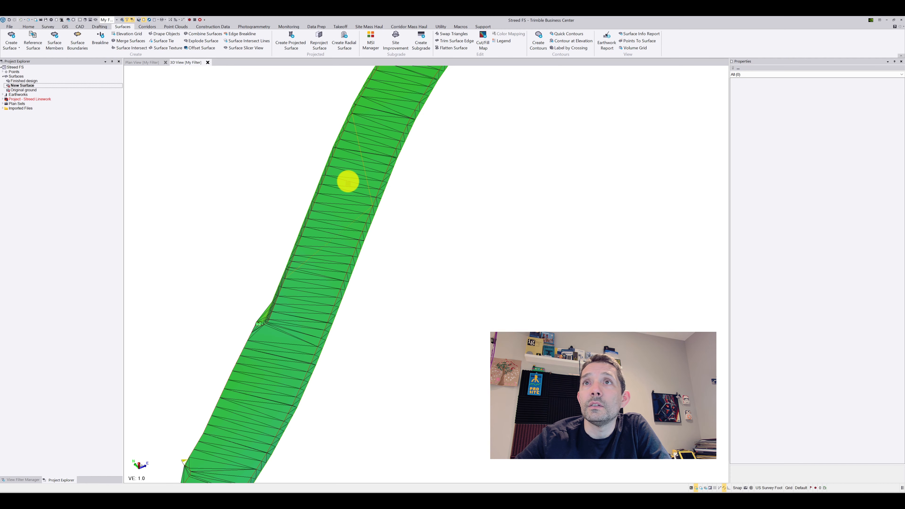
# Select New Surface in the 3D view and set its rebuild method to Show empty.
pyautogui.click(348, 181)
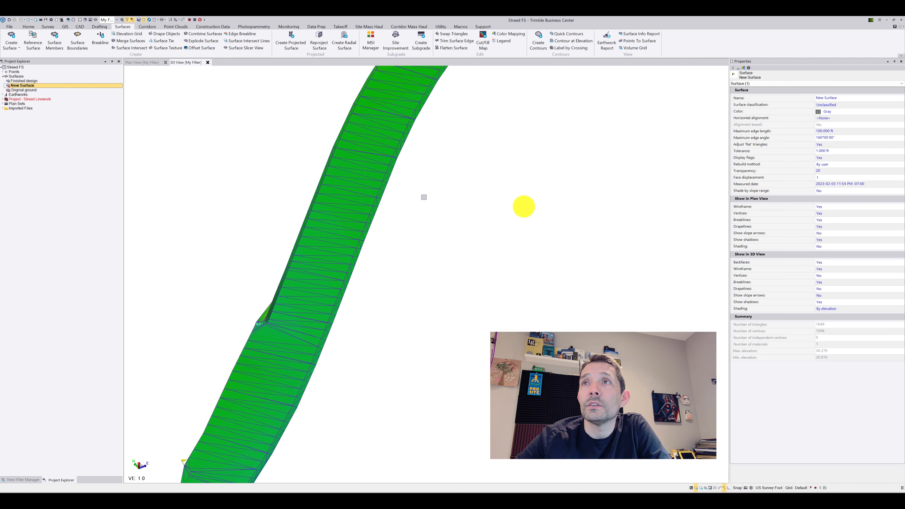
pyautogui.click(861, 164)
pyautogui.click(859, 176)
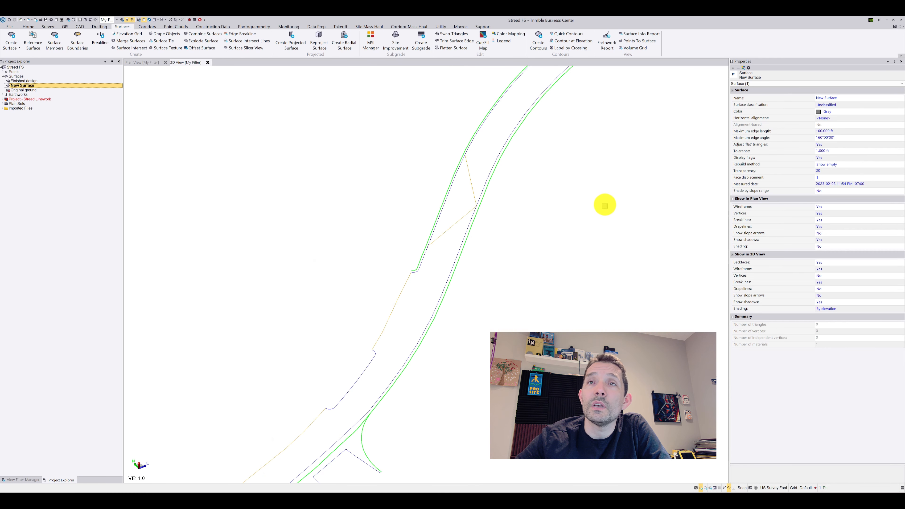
pyautogui.scroll(-3, 605, 205)
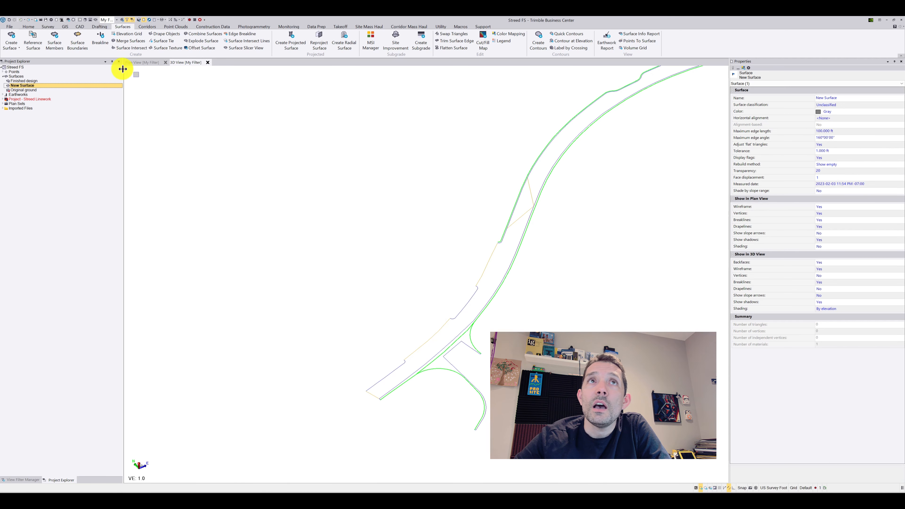
# Return New Surface's rebuild method to By user and rebuild it with the three-point breakline.
pyautogui.rightClick(32, 85)
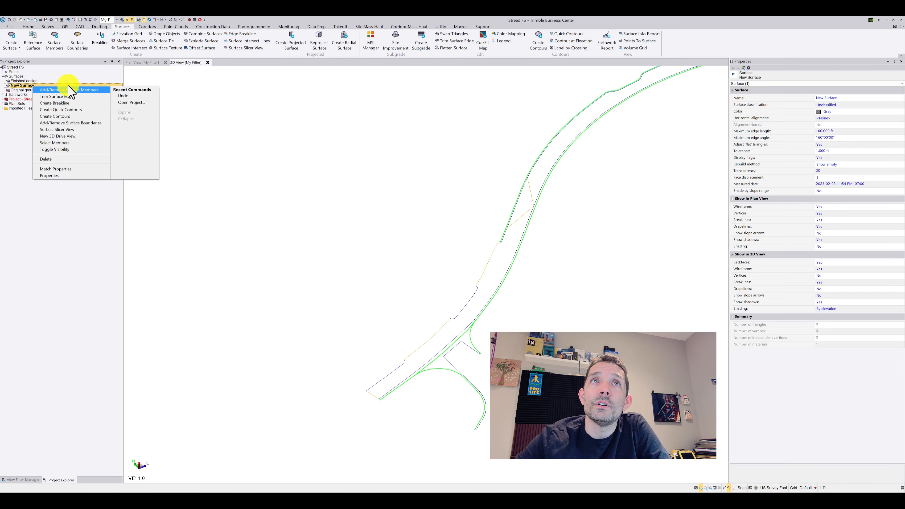
pyautogui.click(819, 165)
pyautogui.click(825, 164)
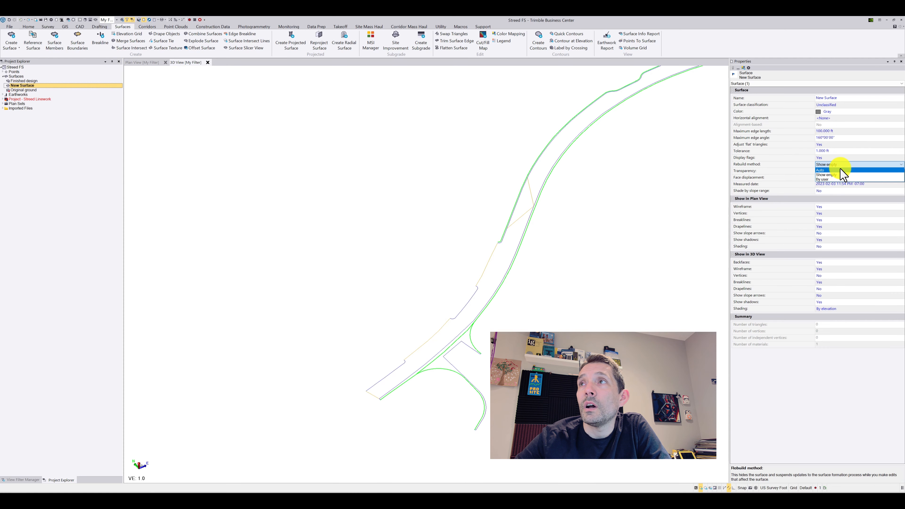
pyautogui.click(838, 179)
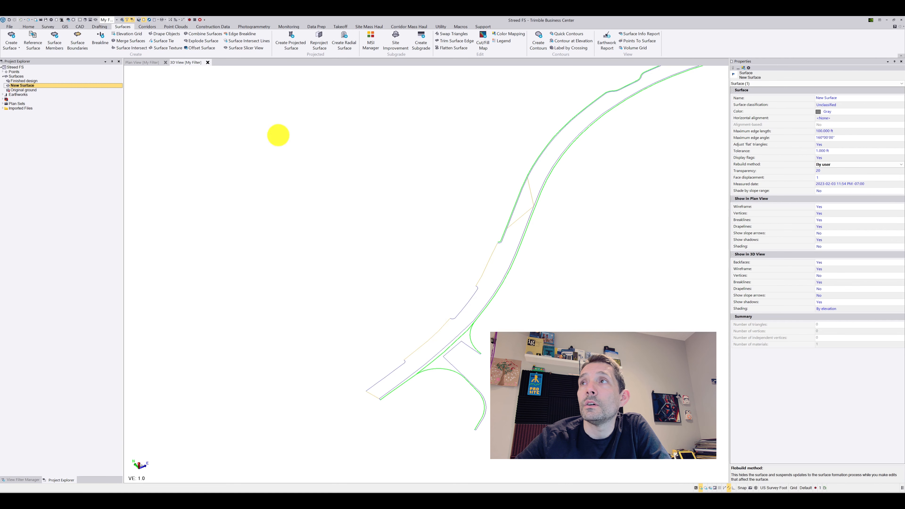
pyautogui.click(588, 183)
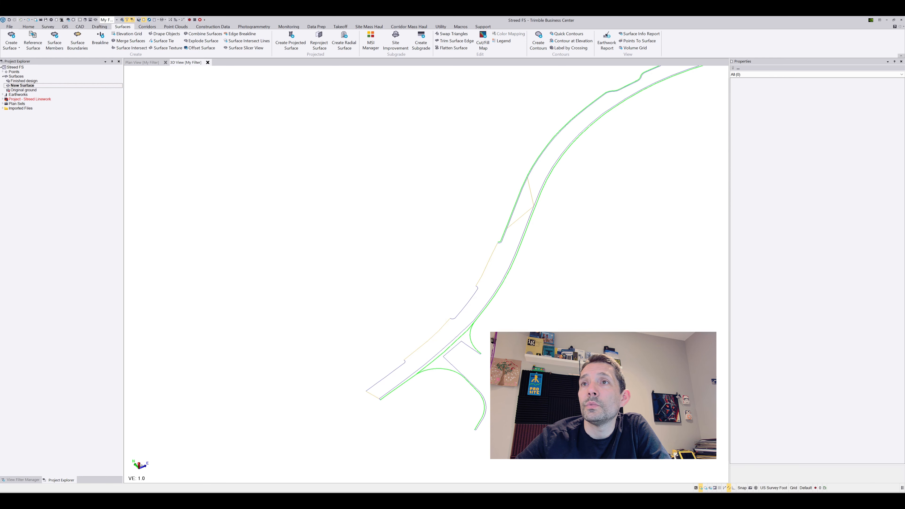
pyautogui.click(21, 85)
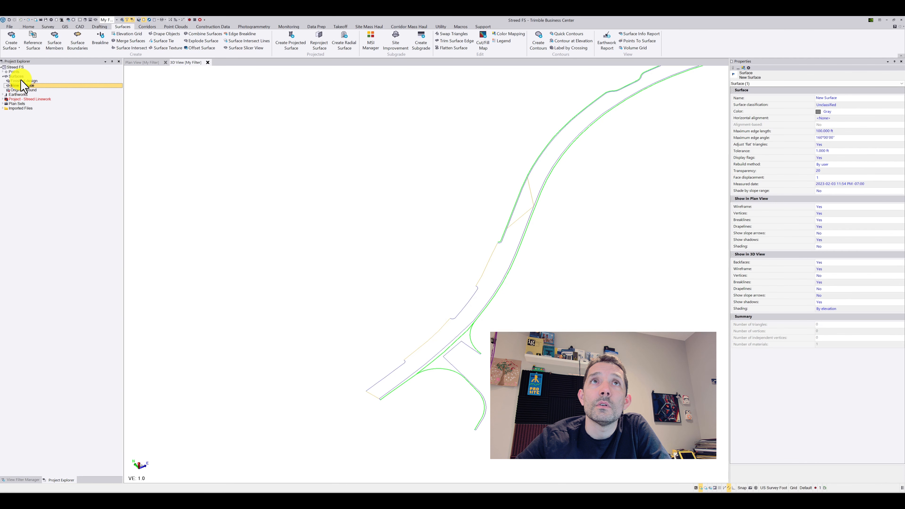
pyautogui.rightClick(21, 86)
pyautogui.click(36, 89)
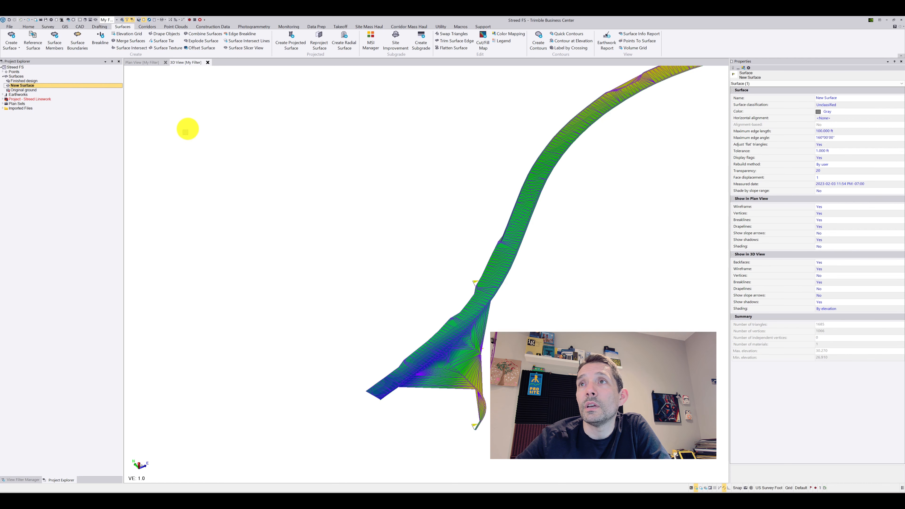
pyautogui.scroll(4, 586, 214)
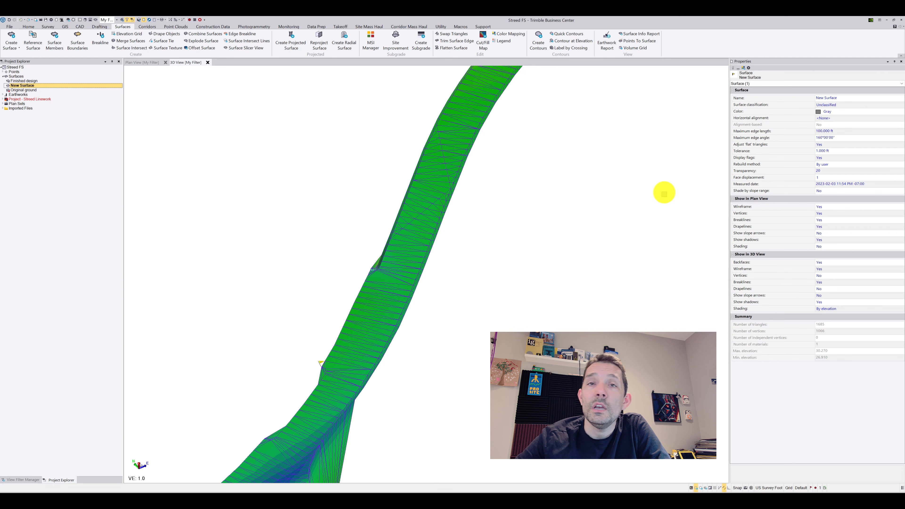